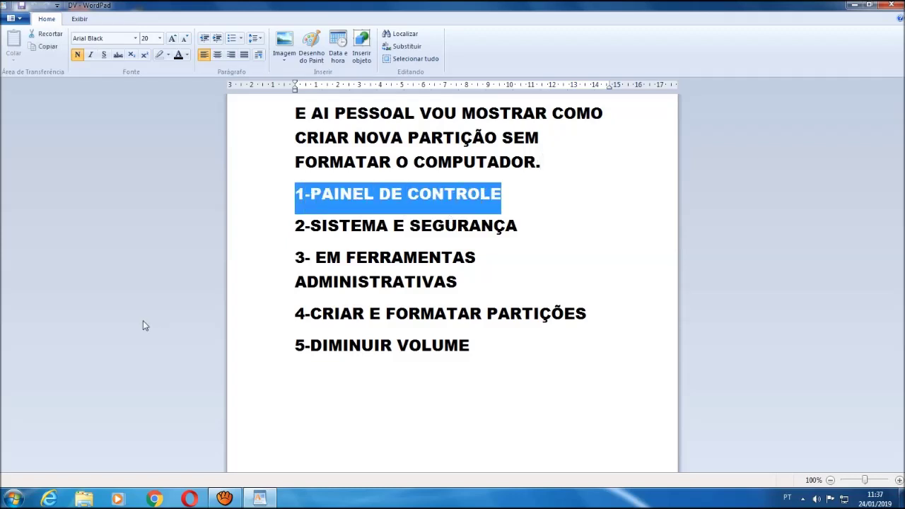
# Step: Open the Windows Control Panel (Painel de Controle) and minimize its window to return to the WordPad notes
pyautogui.click(14, 498)
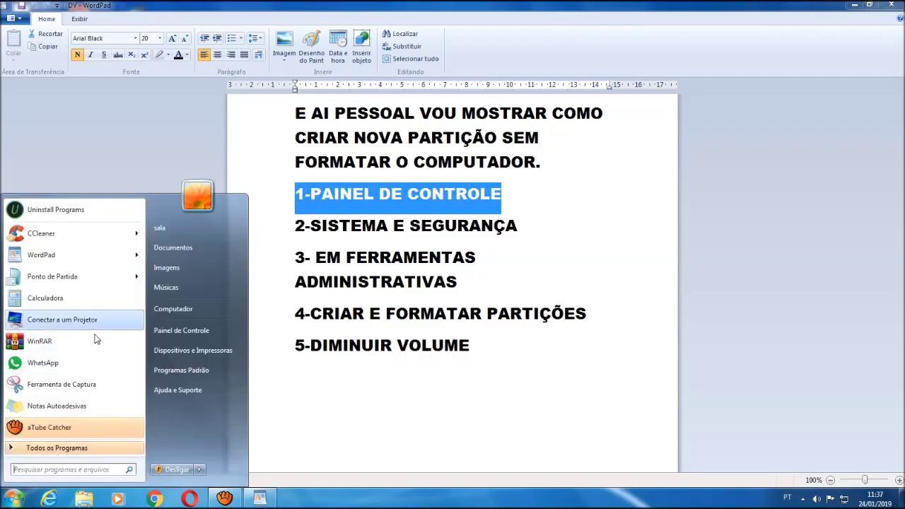
pyautogui.click(178, 330)
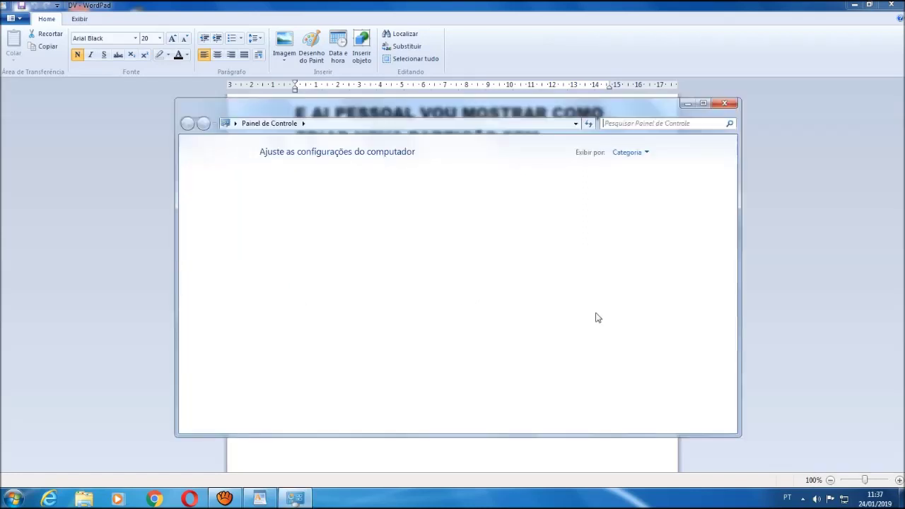
pyautogui.click(687, 104)
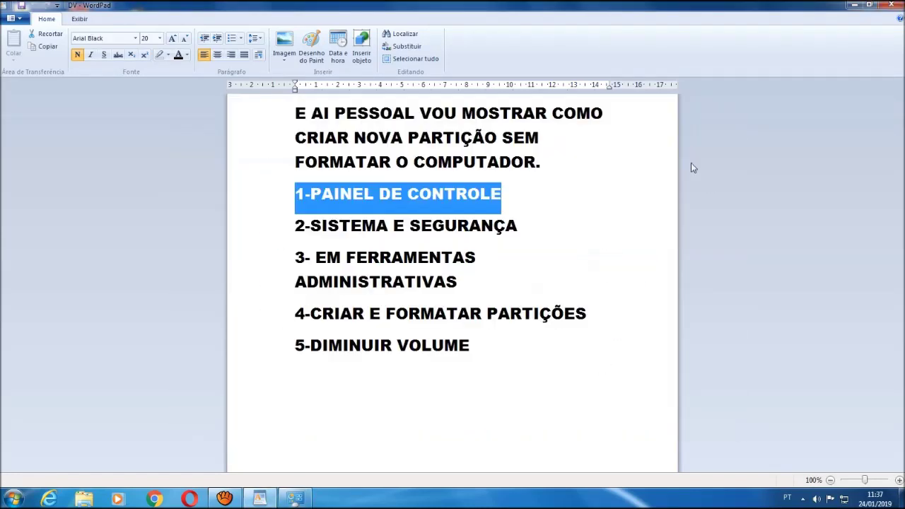
# Step: Highlight the line "2-SISTEMA E SEGURANÇA" in the notes and open the Sistema e Segurança category in the Control Panel
pyautogui.click(584, 226)
pyautogui.moveTo(296, 225); pyautogui.dragTo(518, 227)
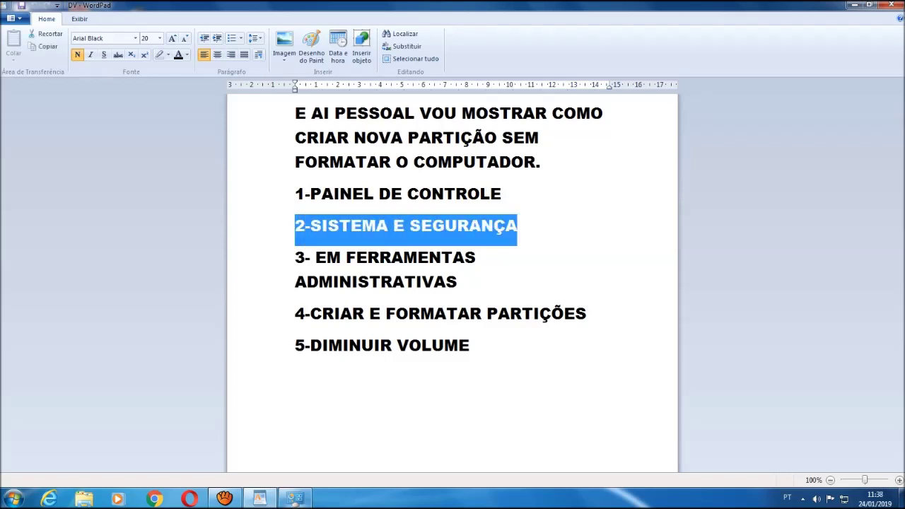
pyautogui.click(296, 498)
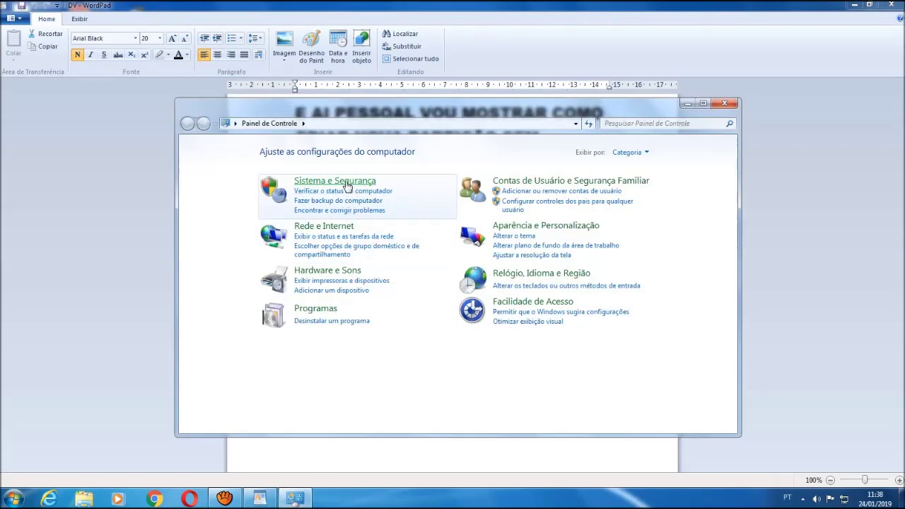
pyautogui.click(347, 187)
pyautogui.click(685, 103)
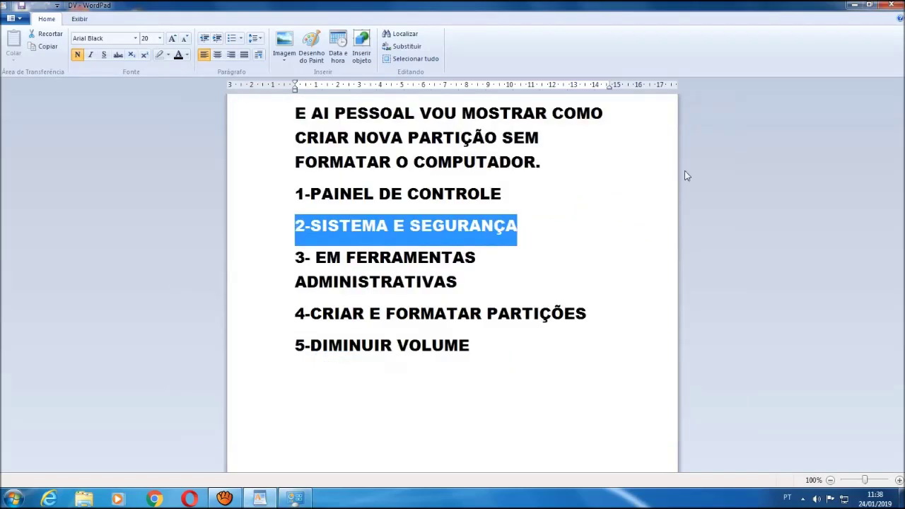
# Step: Highlight "3- EM FERRAMENTAS ADMINISTRATIVAS" in the notes and locate the Ferramentas Administrativas section in the Control Panel
pyautogui.click(278, 281)
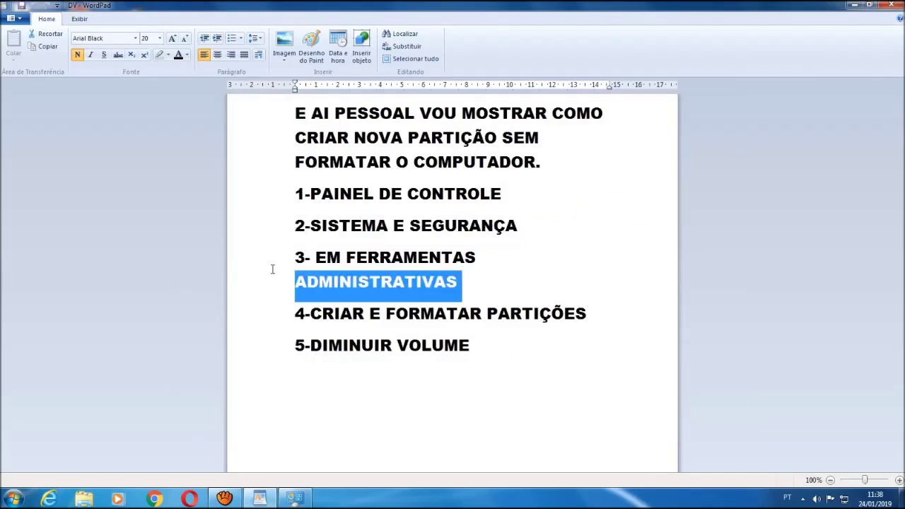
pyautogui.click(502, 263)
pyautogui.moveTo(284, 259); pyautogui.dragTo(379, 286)
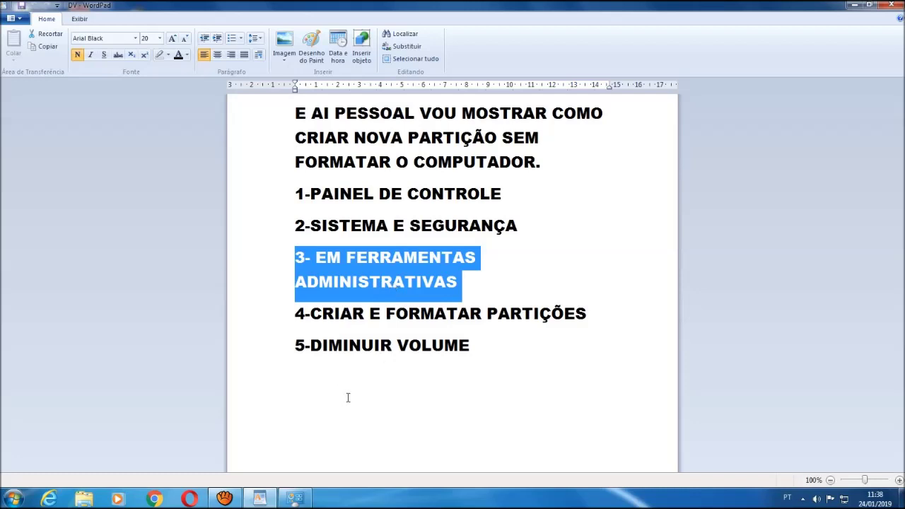
pyautogui.click(295, 498)
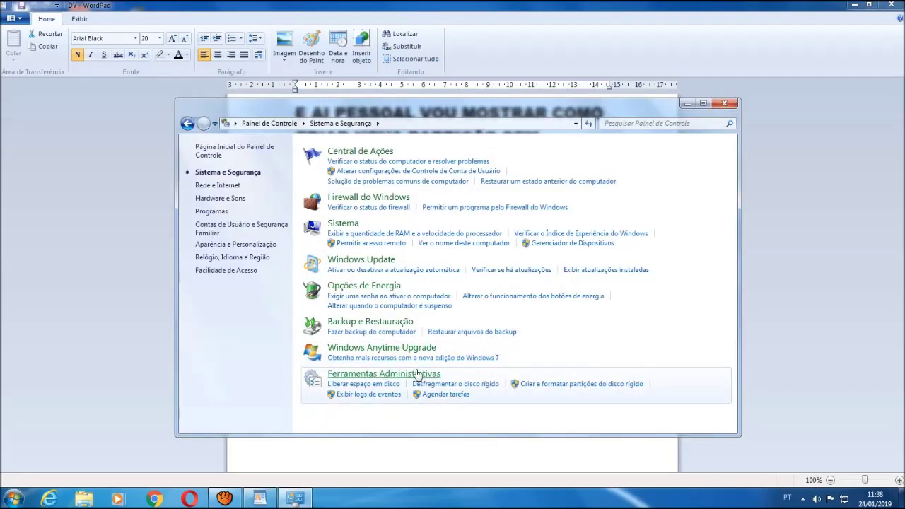
pyautogui.click(688, 104)
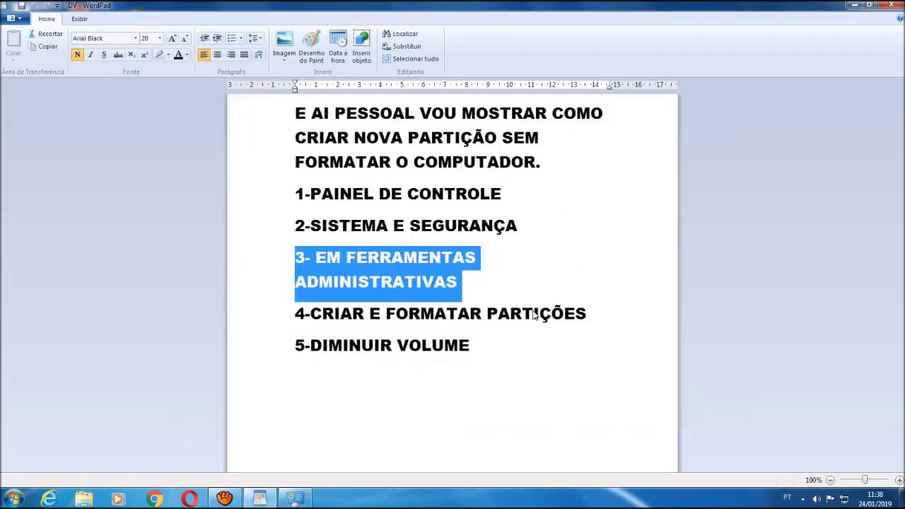
# Step: Highlight "4-CRIAR E FORMATAR PARTIÇÕES" in the notes and launch Criar e formatar partições do disco rígido from the Control Panel
pyautogui.moveTo(295, 315); pyautogui.dragTo(545, 318)
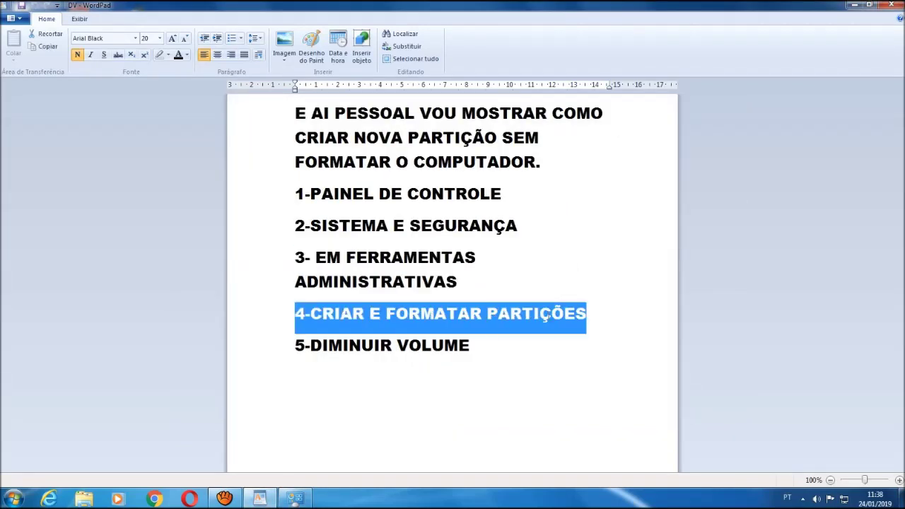
pyautogui.click(294, 498)
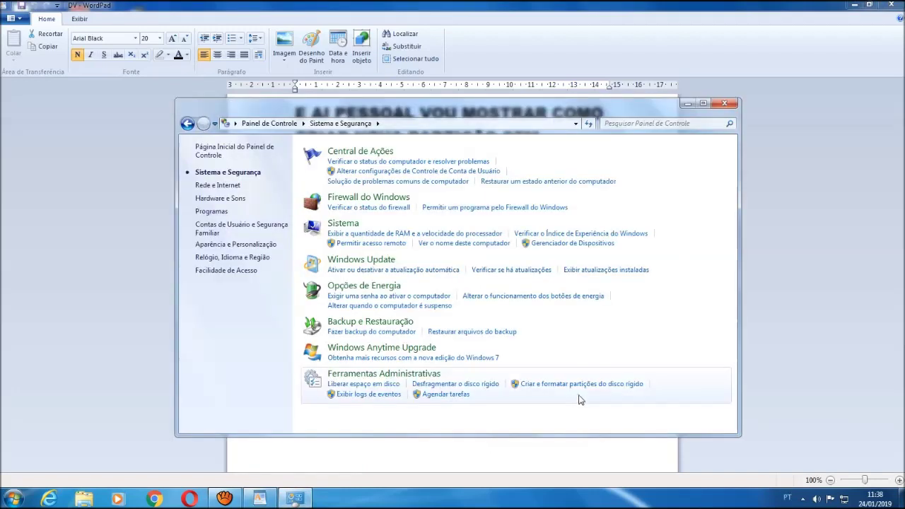
pyautogui.click(582, 384)
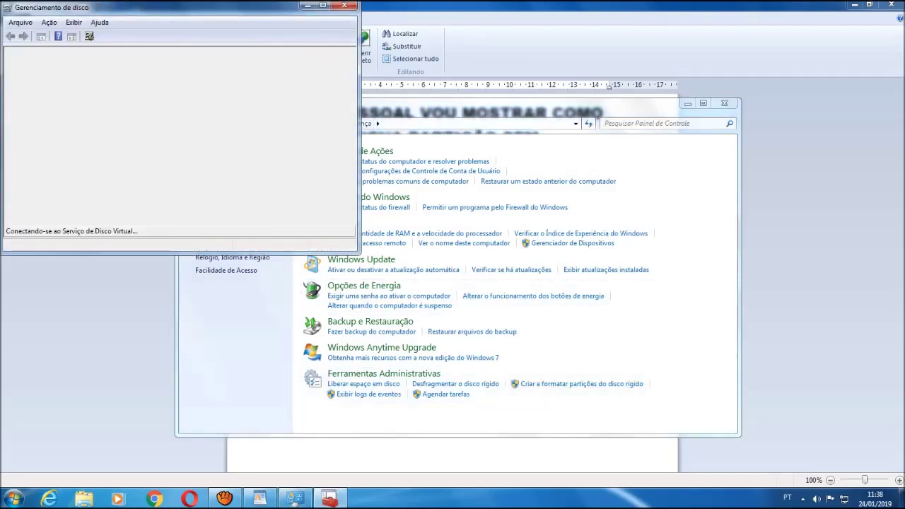
pyautogui.click(344, 5)
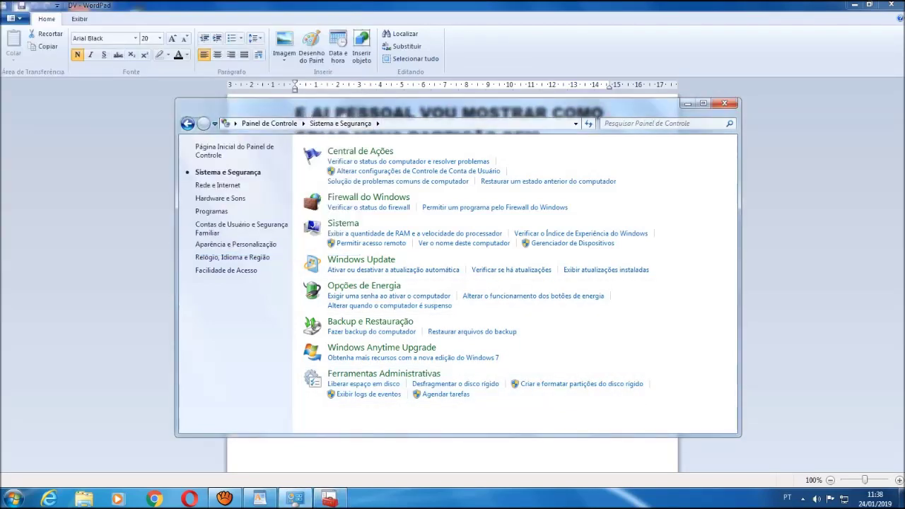
pyautogui.click(687, 103)
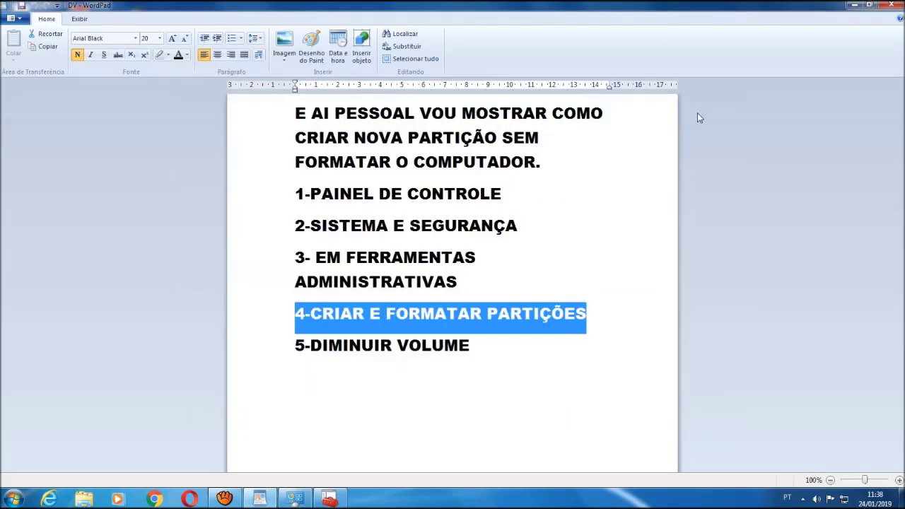
pyautogui.click(328, 499)
pyautogui.click(602, 391)
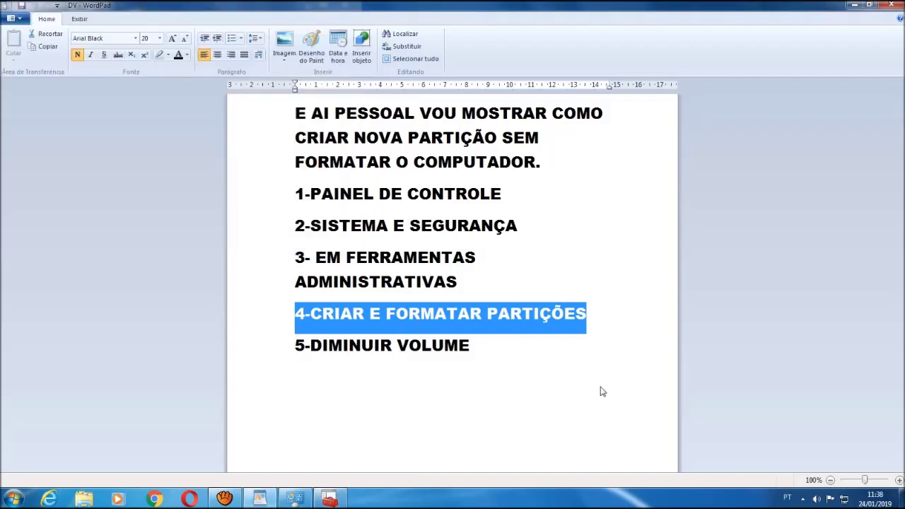
# Step: Highlight "5-DIMINUIR VOLUME" in the notes and start Diminuir Volume on drive C: in a maximized Disk Management window
pyautogui.click(283, 350)
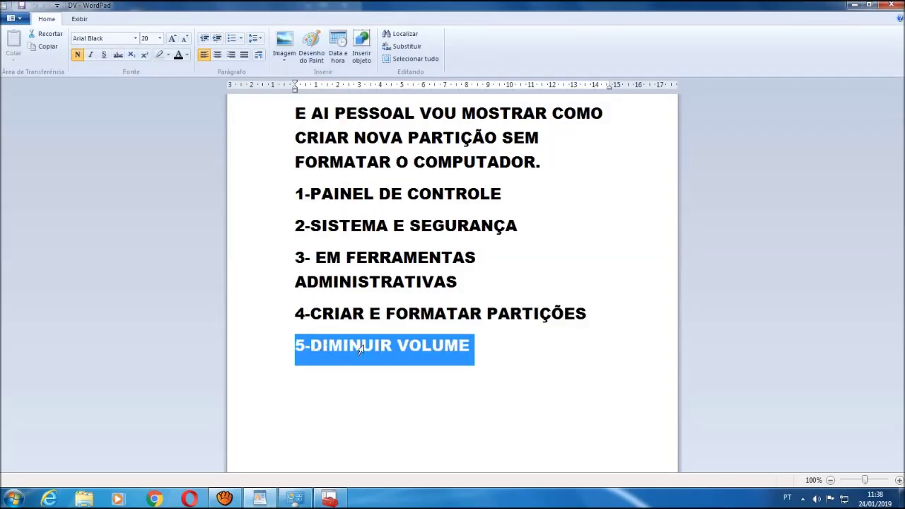
pyautogui.click(853, 6)
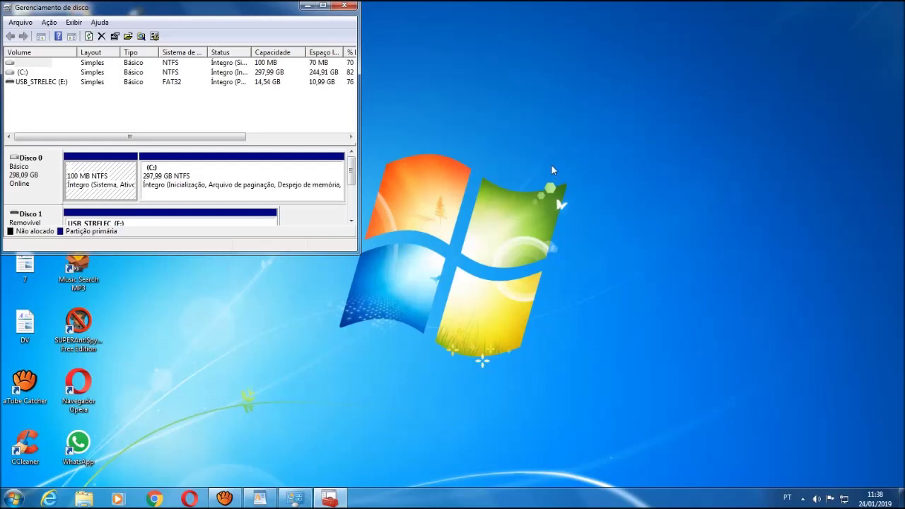
pyautogui.click(323, 6)
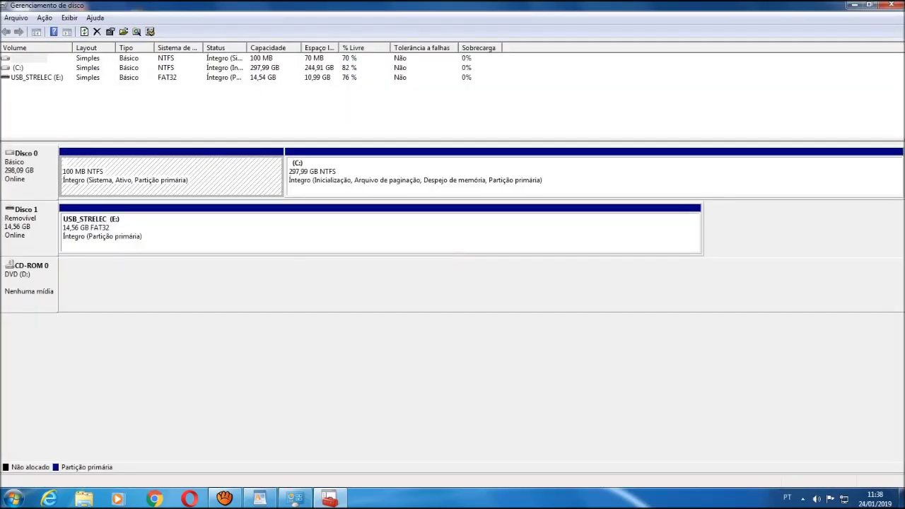
pyautogui.rightClick(339, 171)
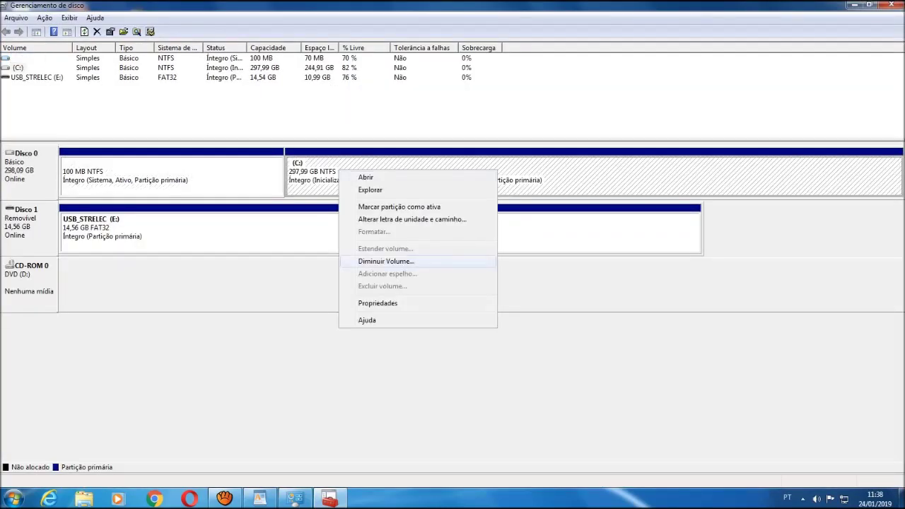
pyautogui.click(385, 261)
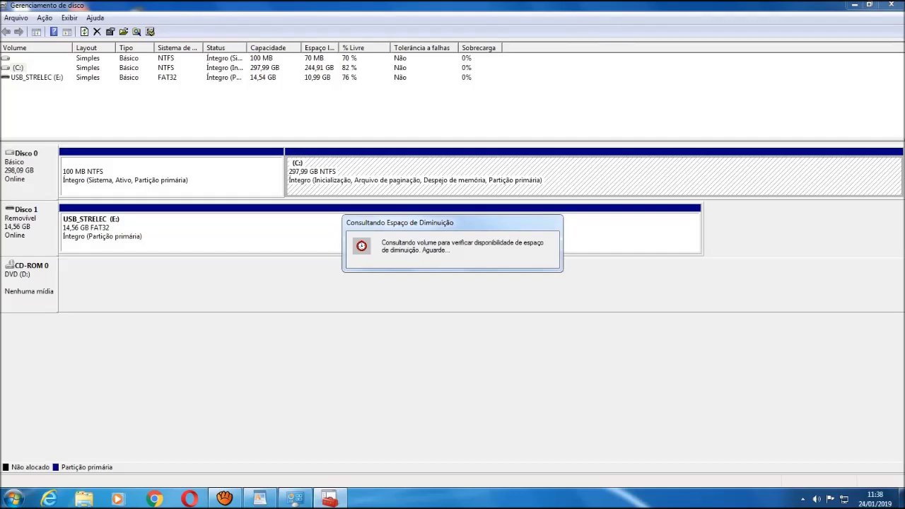
# Step: Switch back to WordPad and add an empty line below "5-DIMINUIR VOLUME"
pyautogui.click(855, 5)
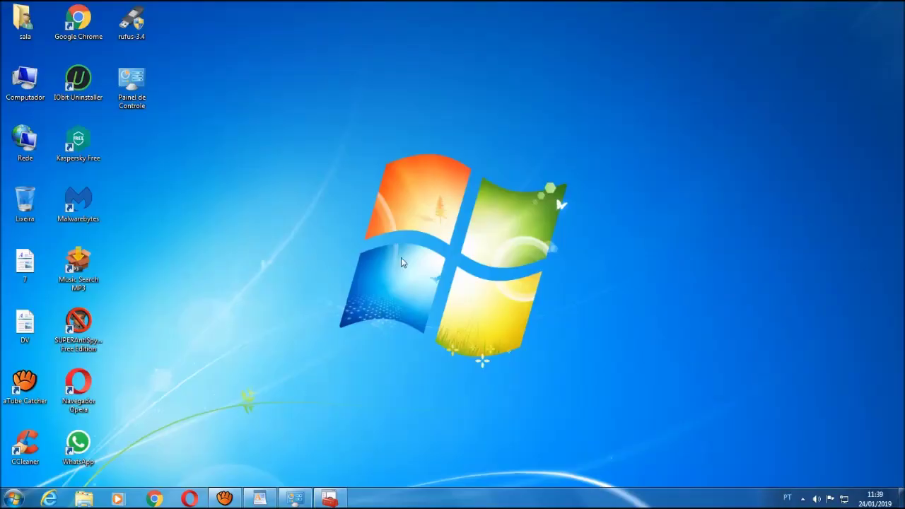
pyautogui.click(259, 499)
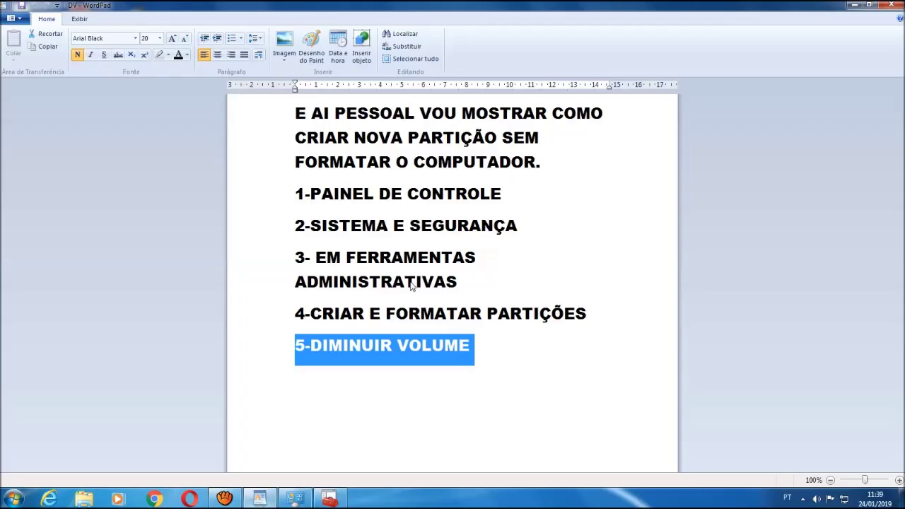
pyautogui.click(519, 358)
pyautogui.press('Return')
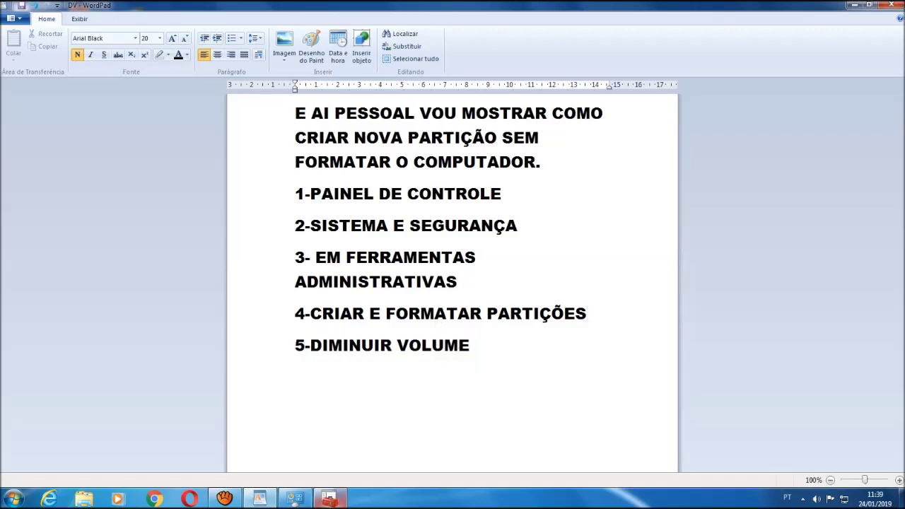
# Step: Check the shrink space query in Disk Management and close the Control Panel window
pyautogui.click(336, 495)
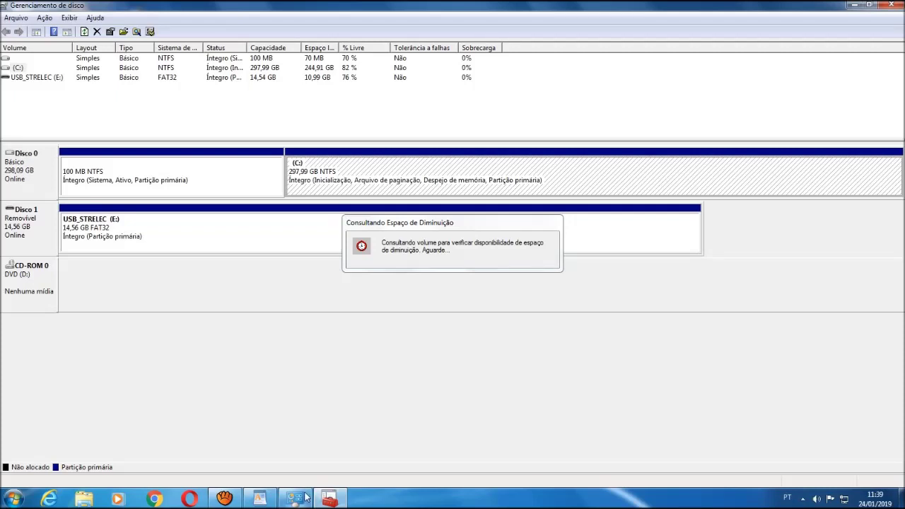
pyautogui.click(260, 499)
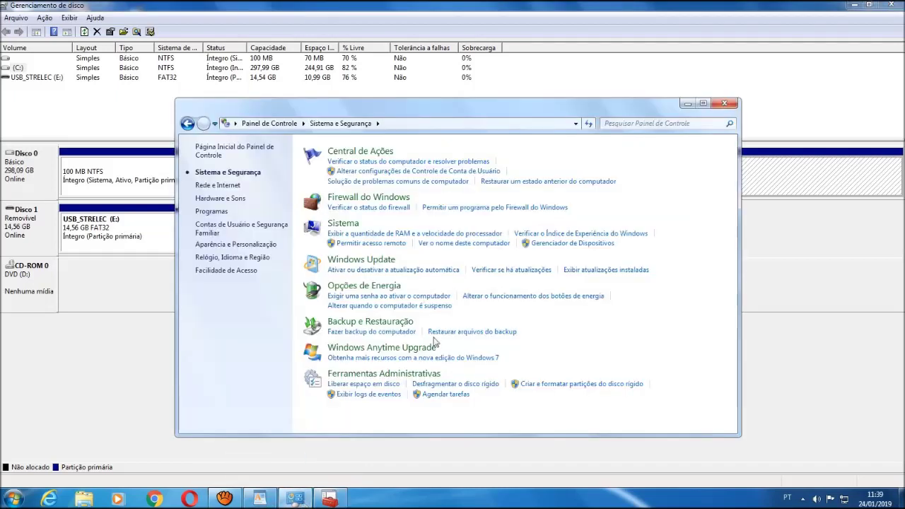
pyautogui.click(729, 106)
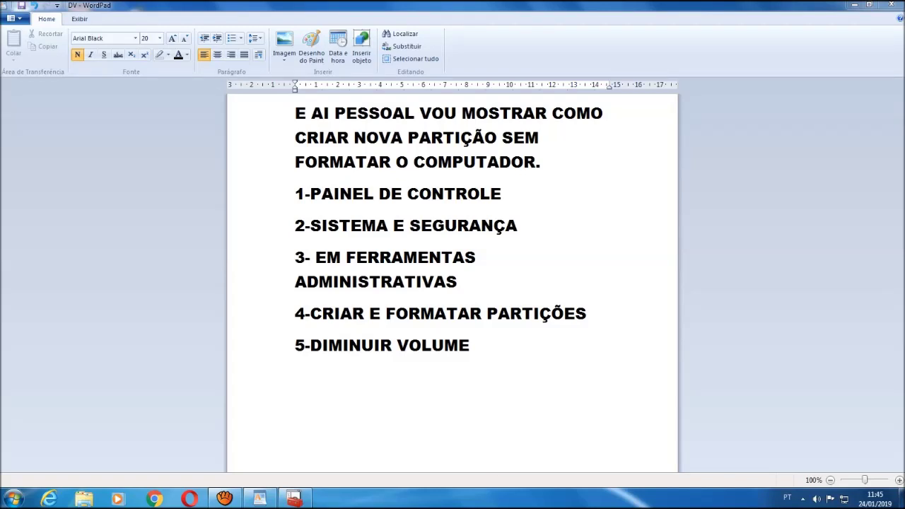
# Step: Set the amount of space to shrink from drive C: to 100000 MB in Disk Management
pyautogui.click(295, 437)
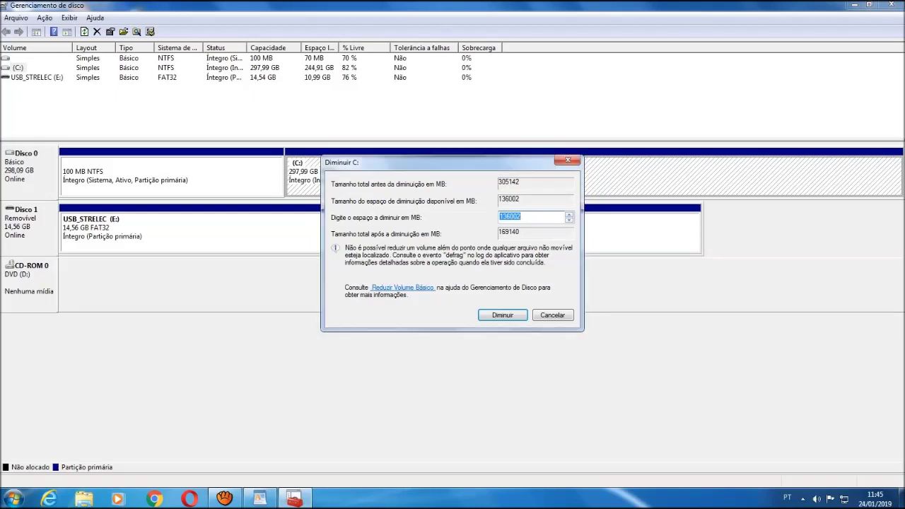
pyautogui.click(521, 216)
pyautogui.press('BackSpace')
pyautogui.press('BackSpace')
pyautogui.press('BackSpace')
pyautogui.press('BackSpace')
pyautogui.press('BackSpace')
pyautogui.press('BackSpace')
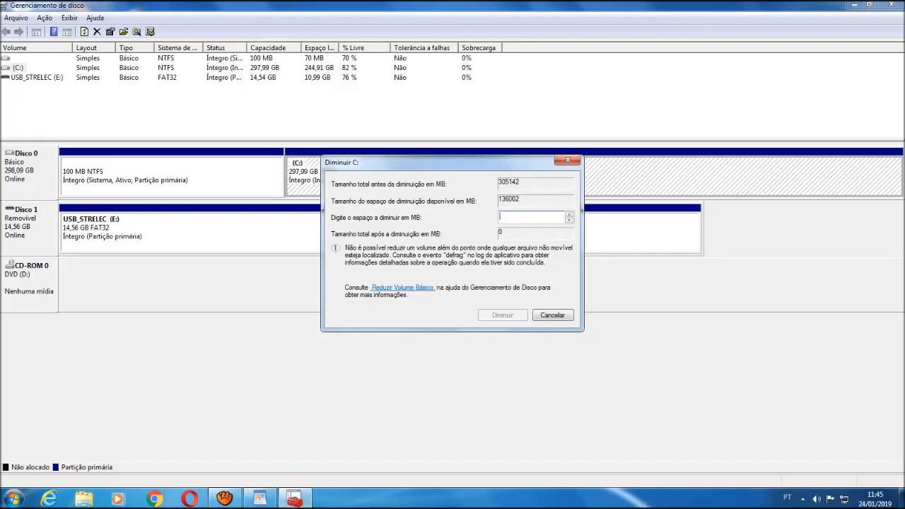
pyautogui.write('100')
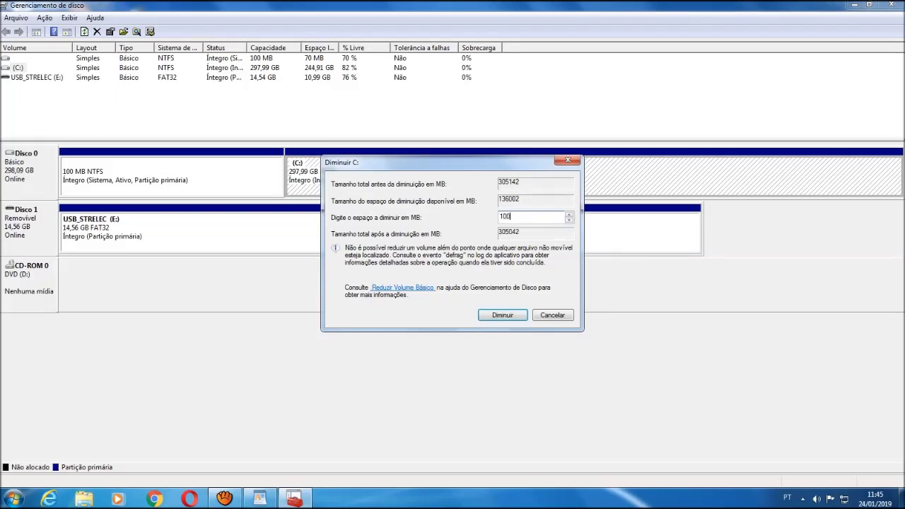
pyautogui.write('000')
# Step: Add the line "6_VOU DIMINUIR 100 GB" below the fifth instruction in the WordPad notes
pyautogui.click(260, 499)
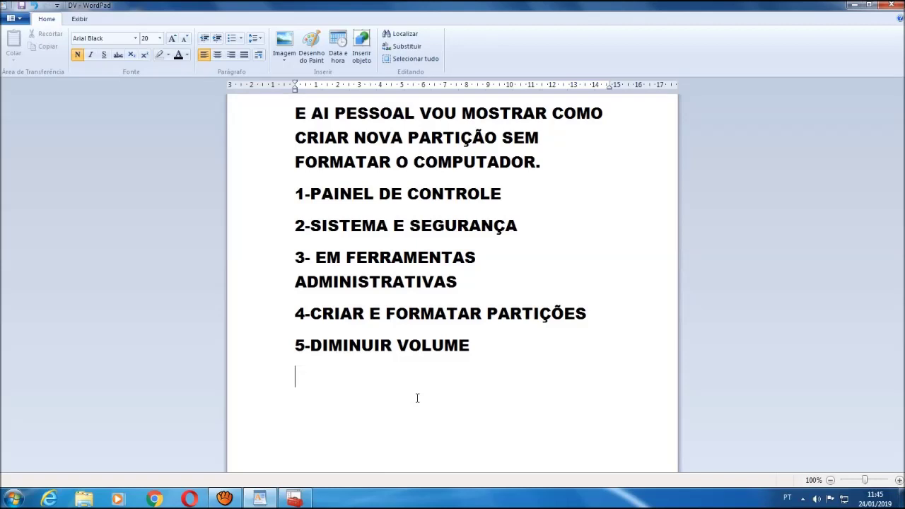
pyautogui.write('6_vou')
pyautogui.press('BackSpace')
pyautogui.press('BackSpace')
pyautogui.press('BackSpace')
pyautogui.press('BackSpace')
pyautogui.press('capslock')
pyautogui.write('VOU')
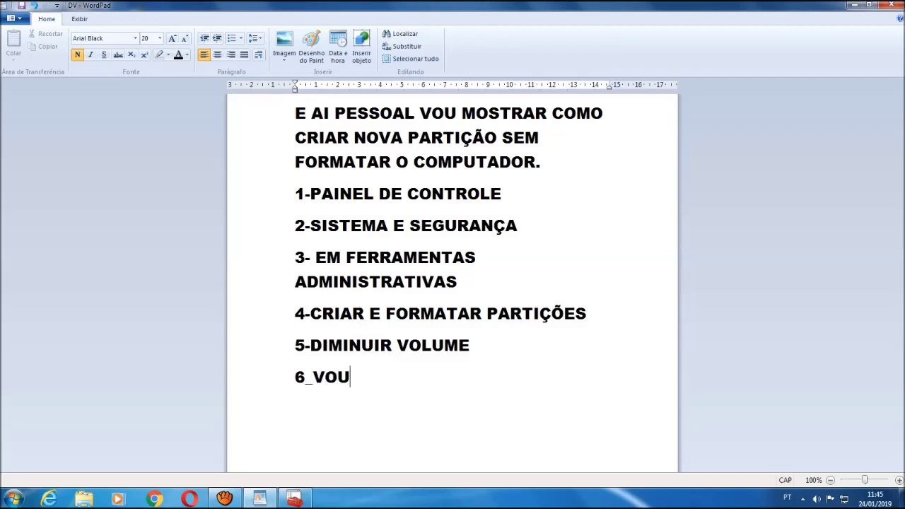
pyautogui.write(' DIM')
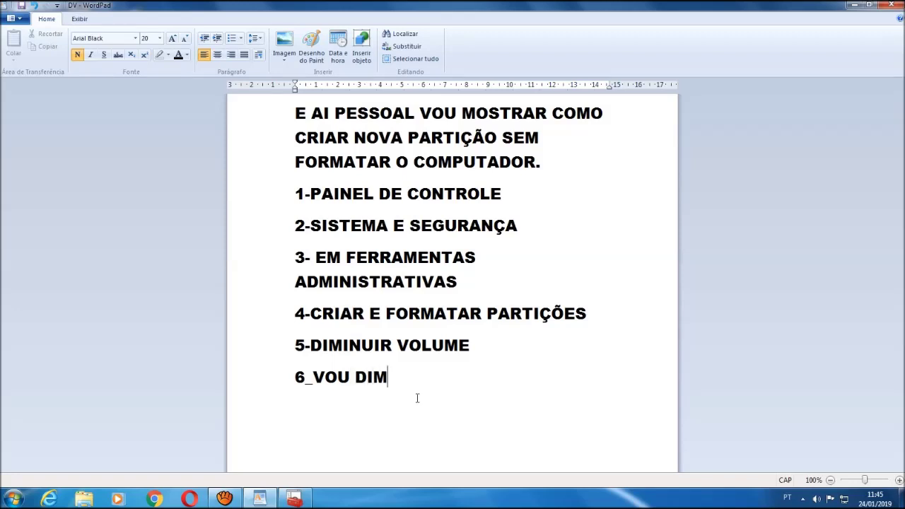
pyautogui.write('INUIR 100')
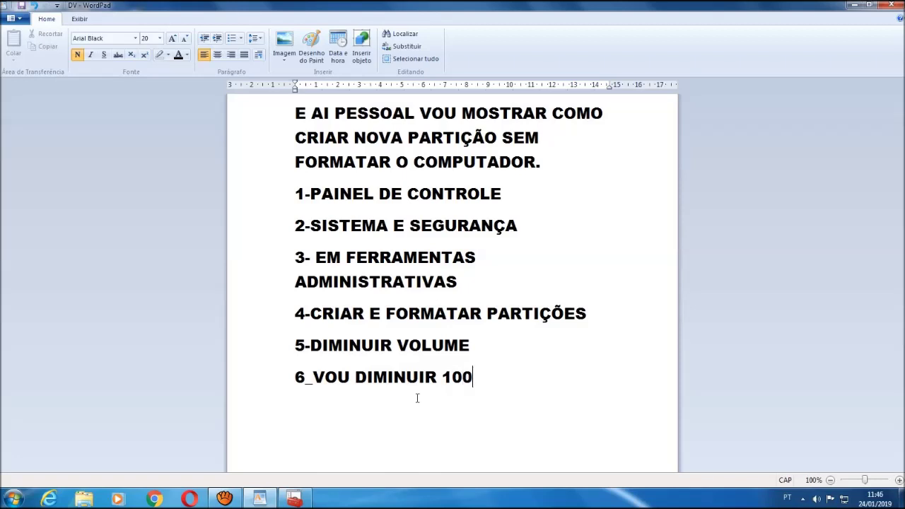
pyautogui.write(' GB')
pyautogui.press('Return')
# Step: Switch to Disk Management and view the volume options offered for the unallocated space on Disk 0
pyautogui.click(294, 499)
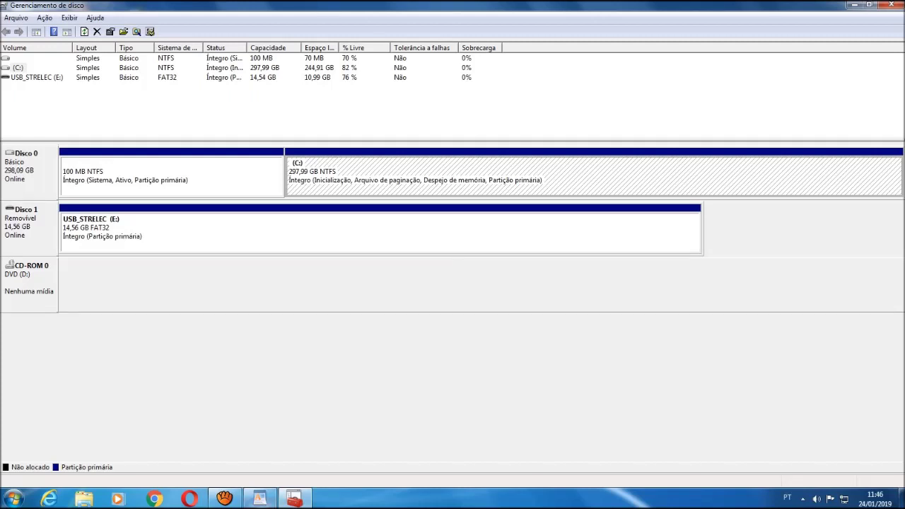
pyautogui.click(260, 498)
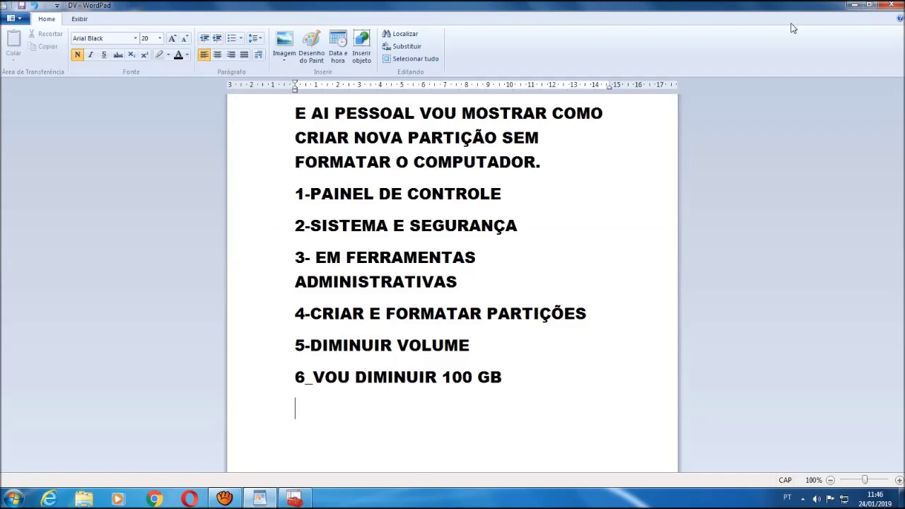
pyautogui.click(854, 5)
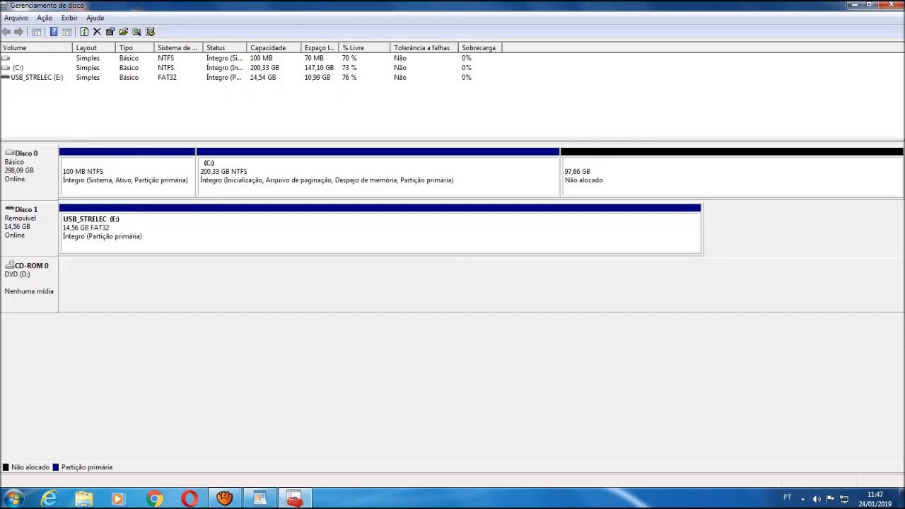
pyautogui.rightClick(583, 167)
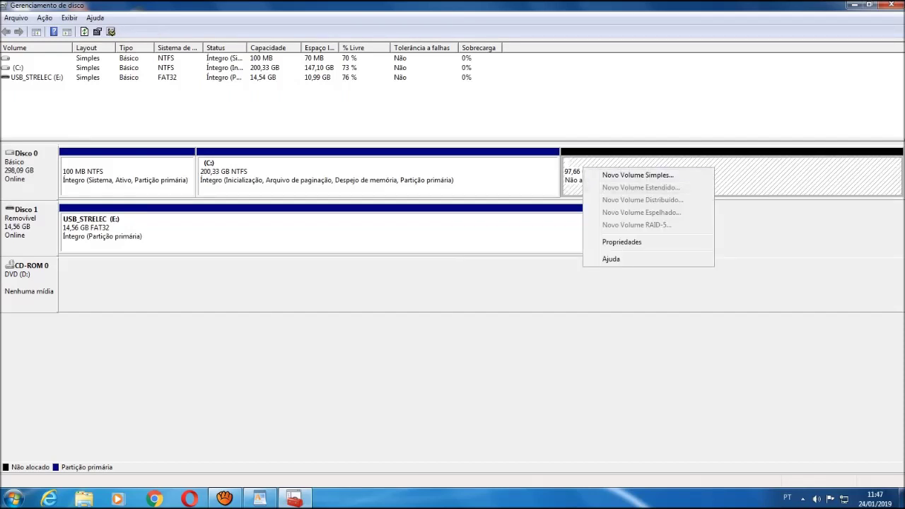
# Step: Switch to WordPad and add the line "7-CLICA DIREITA DO MOUSE EM NOVO VOLUME SIMPLES" below the sixth instruction
pyautogui.click(259, 498)
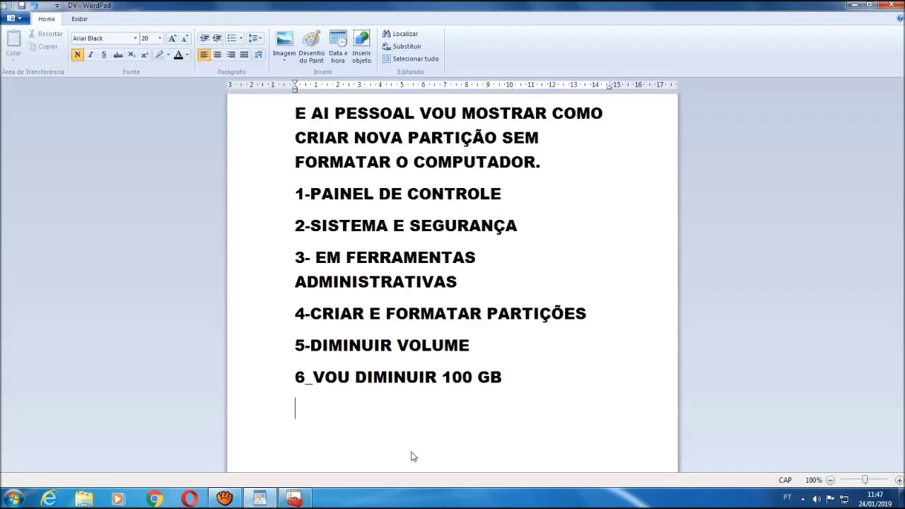
pyautogui.write('7-CLIC')
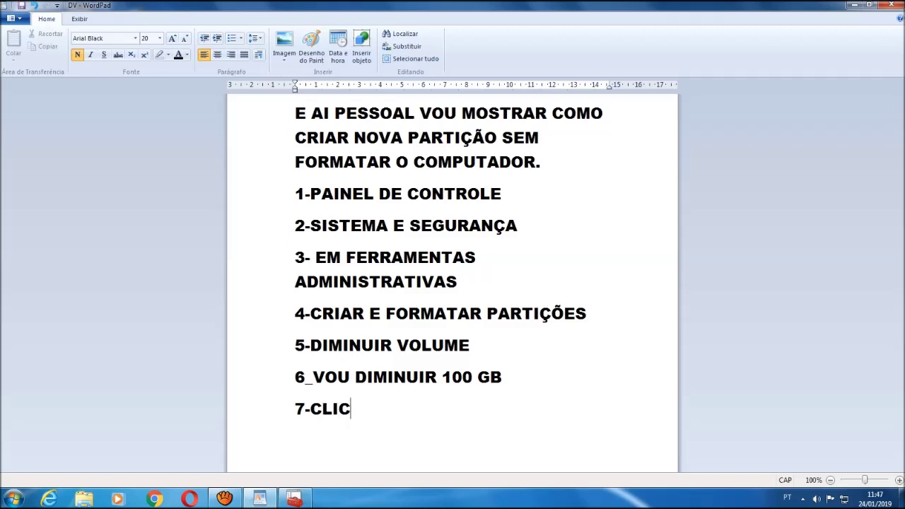
pyautogui.write('A DIREIT')
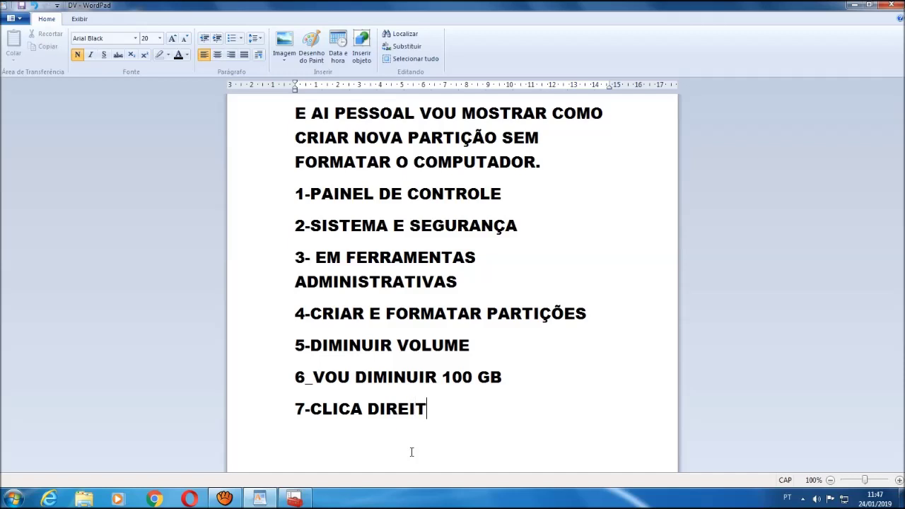
pyautogui.write('A DO')
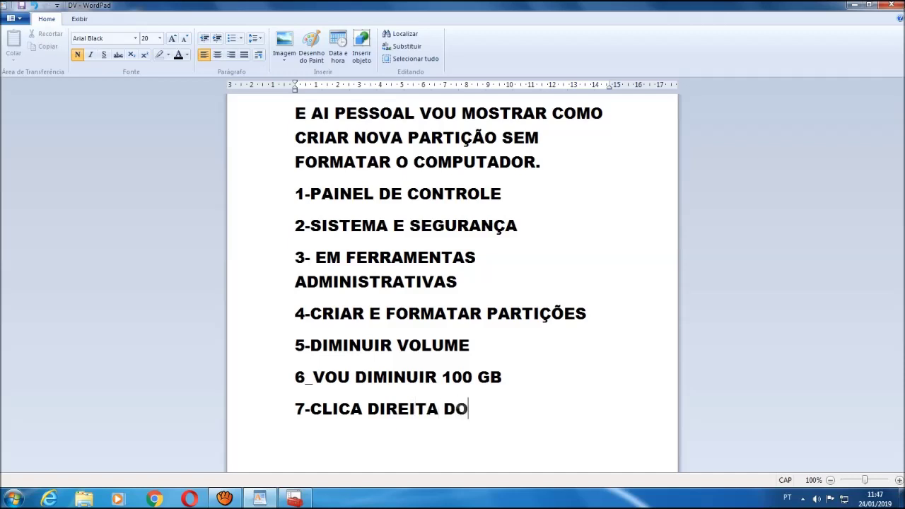
pyautogui.write(' MOU')
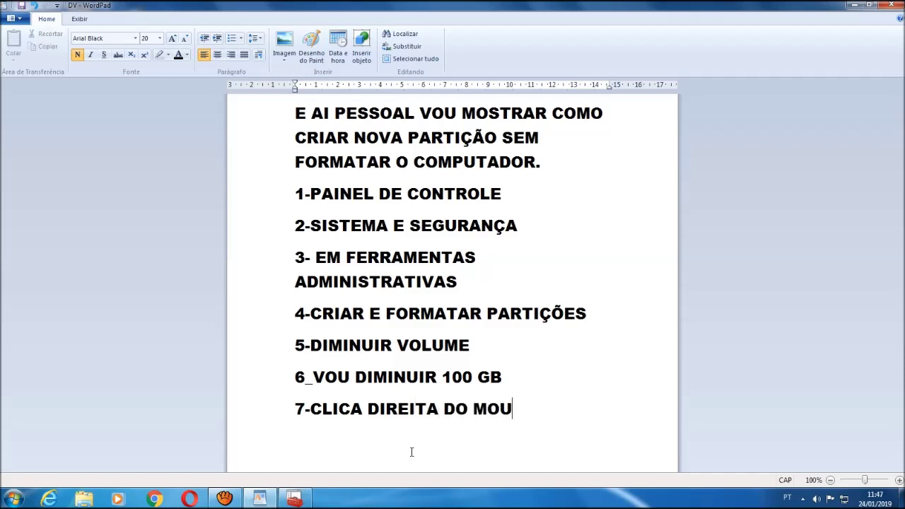
pyautogui.write('SE EM NO')
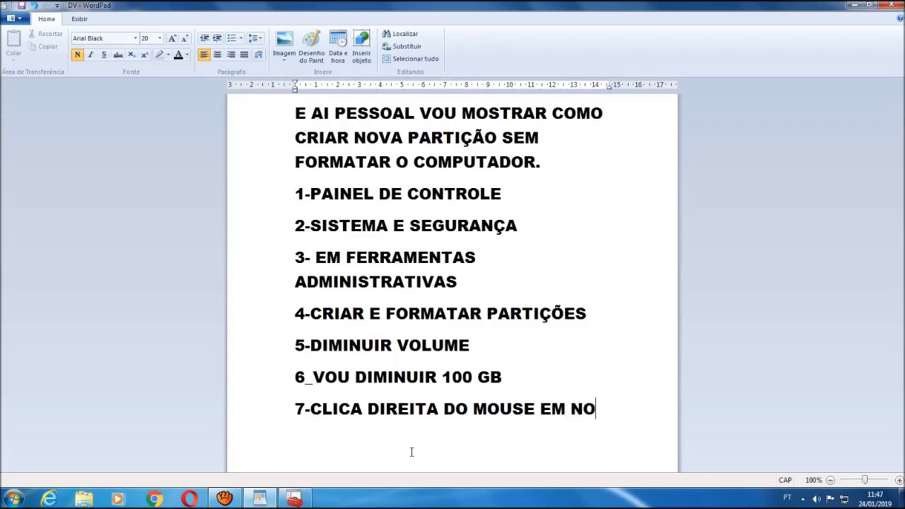
pyautogui.write('VO')
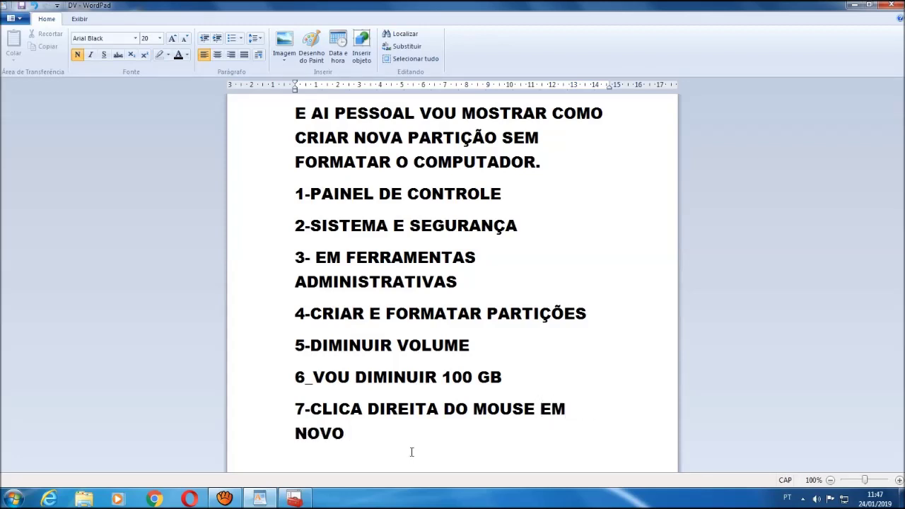
pyautogui.write(' VOLUM')
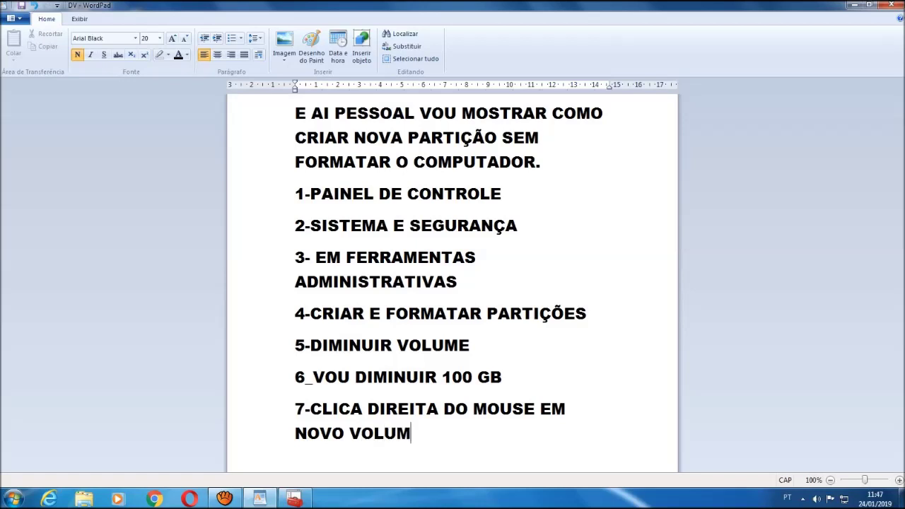
pyautogui.write('E SIMPLES')
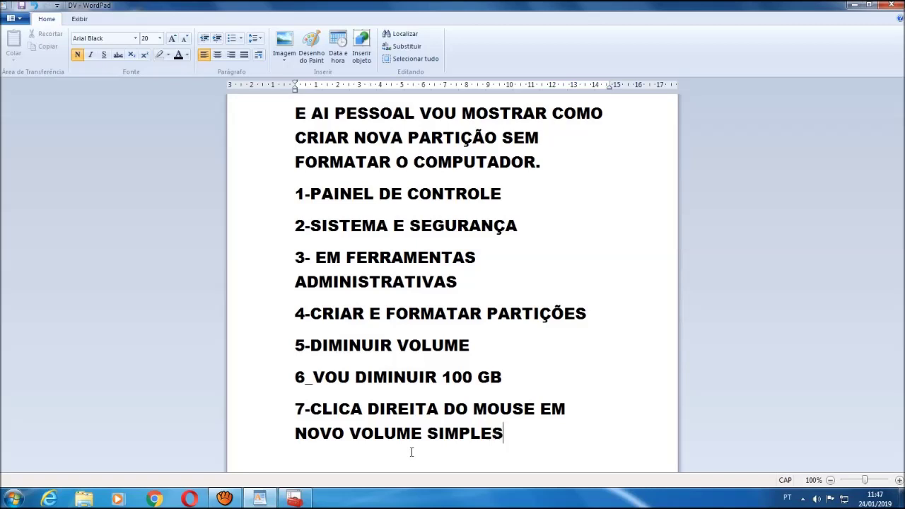
# Step: Switch to Disk Management and set up a new simple volume of 99999 MB in Disk 0's unallocated space, without a drive letter or path
pyautogui.hotkey('alt', 'Tab')
pyautogui.rightClick(633, 177)
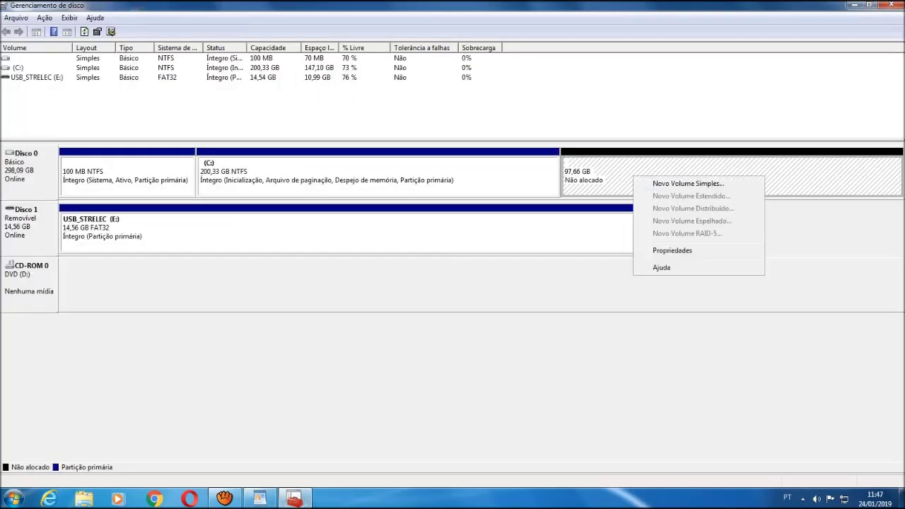
pyautogui.press('Down')
pyautogui.press('Return')
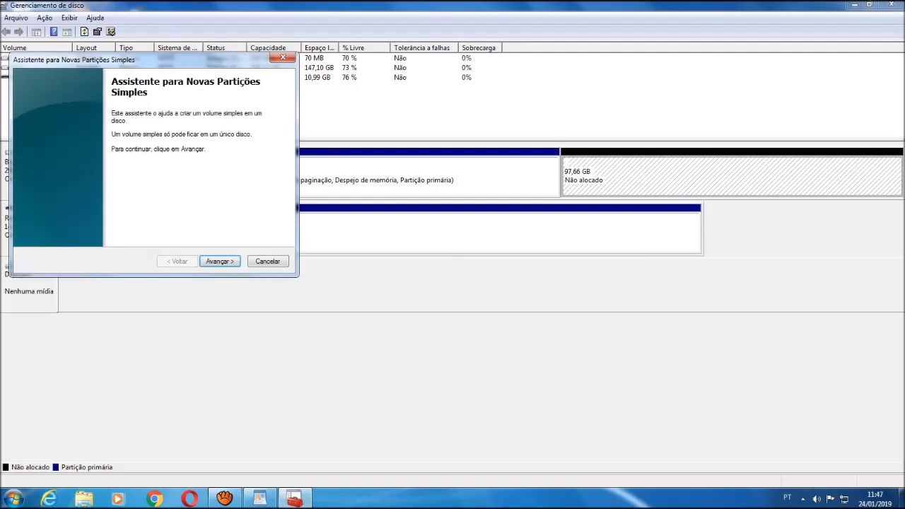
pyautogui.press('Return')
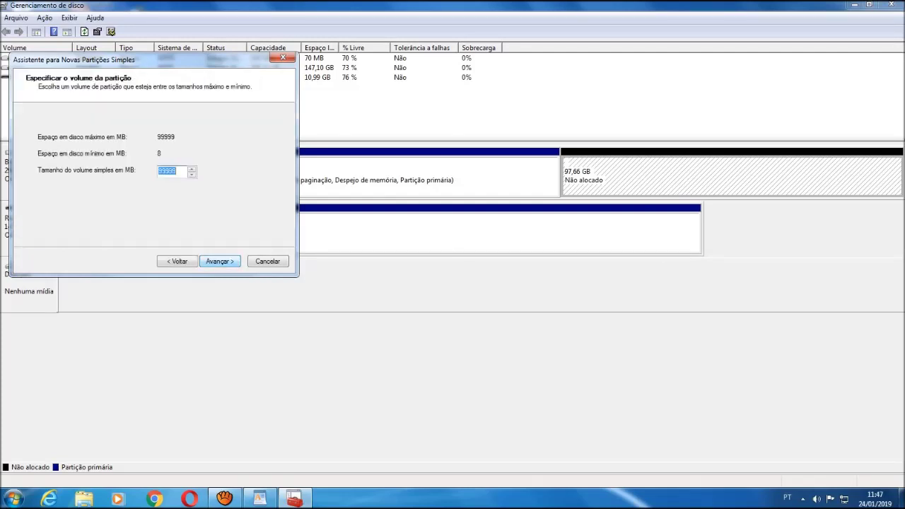
pyautogui.press('Return')
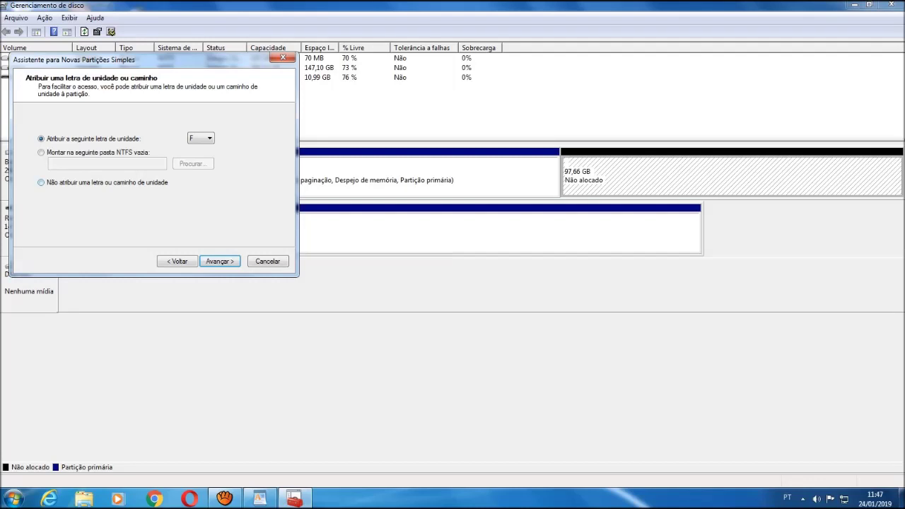
pyautogui.click(41, 182)
pyautogui.press('Return')
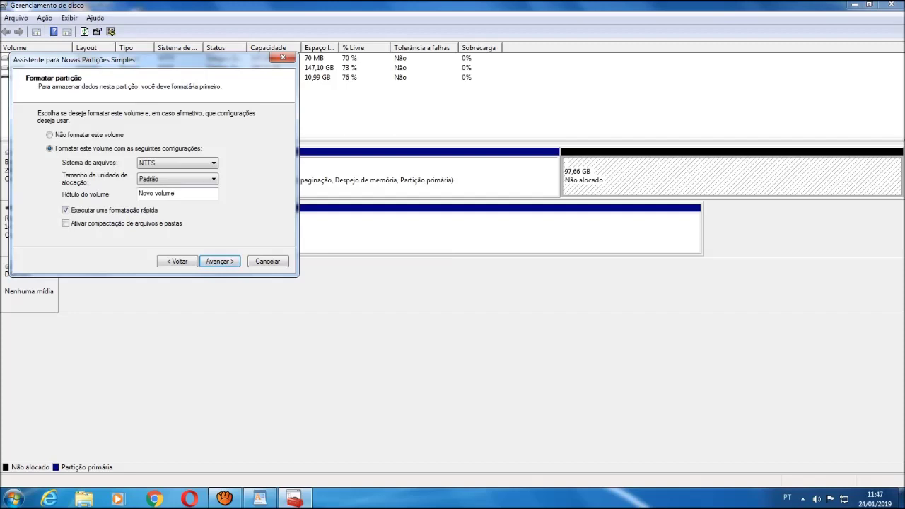
# Step: Label the new volume BACKUP, keep the NTFS quick format settings, and finish creating the partition
pyautogui.press('BackSpace')
pyautogui.press('BackSpace')
pyautogui.press('BackSpace')
pyautogui.press('BackSpace')
pyautogui.press('BackSpace')
pyautogui.press('BackSpace')
pyautogui.press('BackSpace')
pyautogui.press('BackSpace')
pyautogui.press('BackSpace')
pyautogui.press('BackSpace')
pyautogui.press('BackSpace')
pyautogui.write('bA')
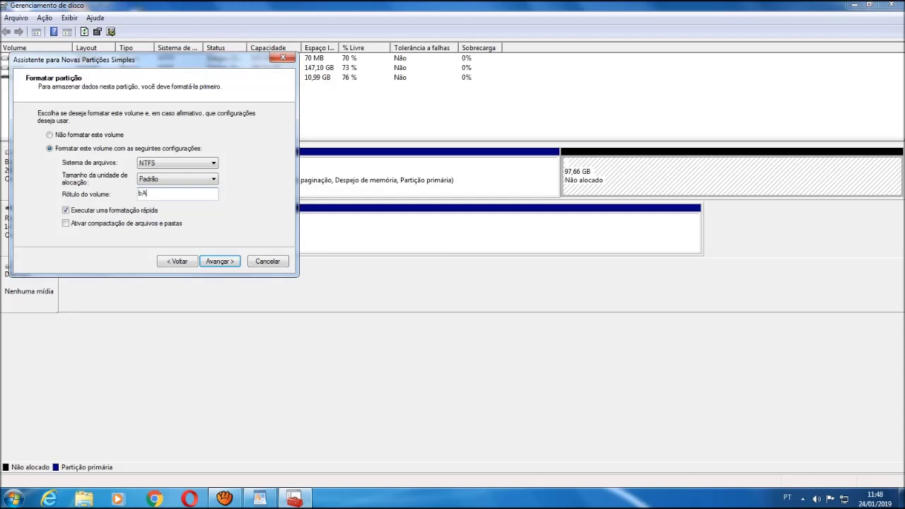
pyautogui.write('CKUP')
pyautogui.press('BackSpace')
pyautogui.press('BackSpace')
pyautogui.press('BackSpace')
pyautogui.press('BackSpace')
pyautogui.press('BackSpace')
pyautogui.write('BACKUP')
pyautogui.press('Return')
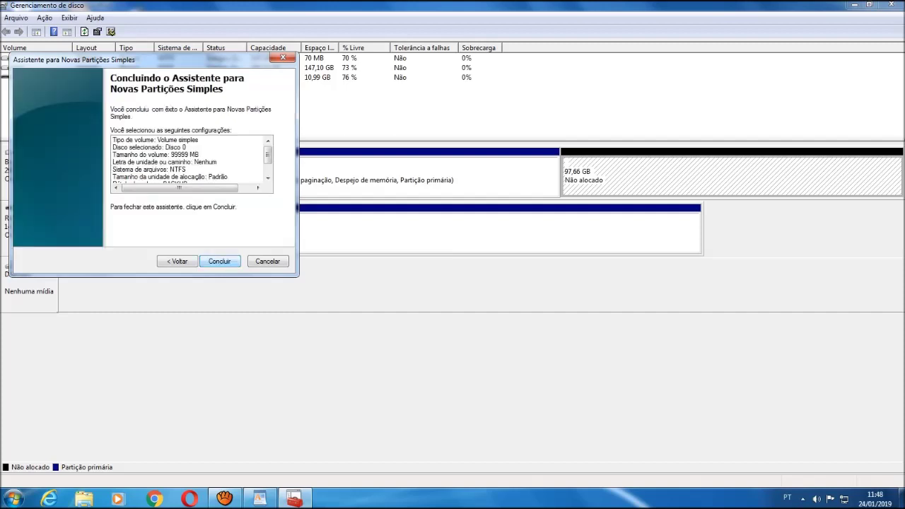
pyautogui.press('Return')
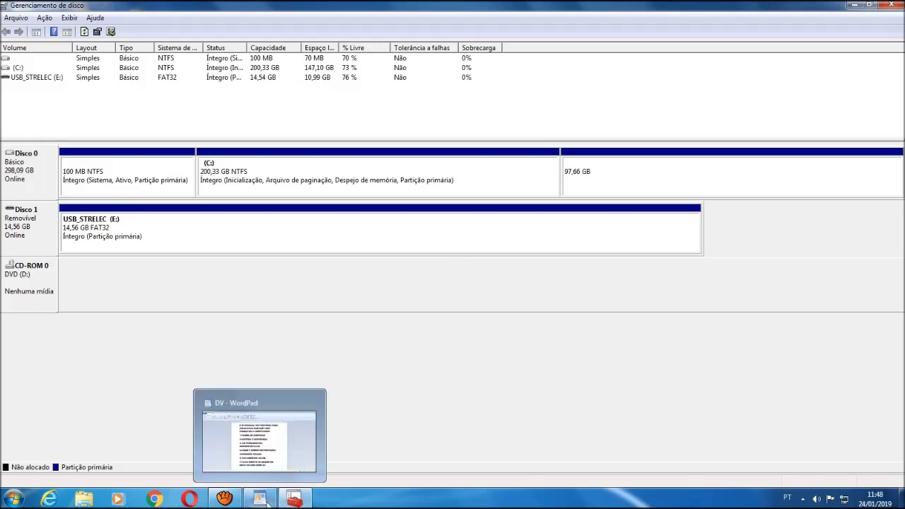
# Step: Switch to WordPad and add the line "PRONTO O RESTO O WINDOWS FAZ" below the seventh instruction
pyautogui.click(269, 503)
pyautogui.press('Return')
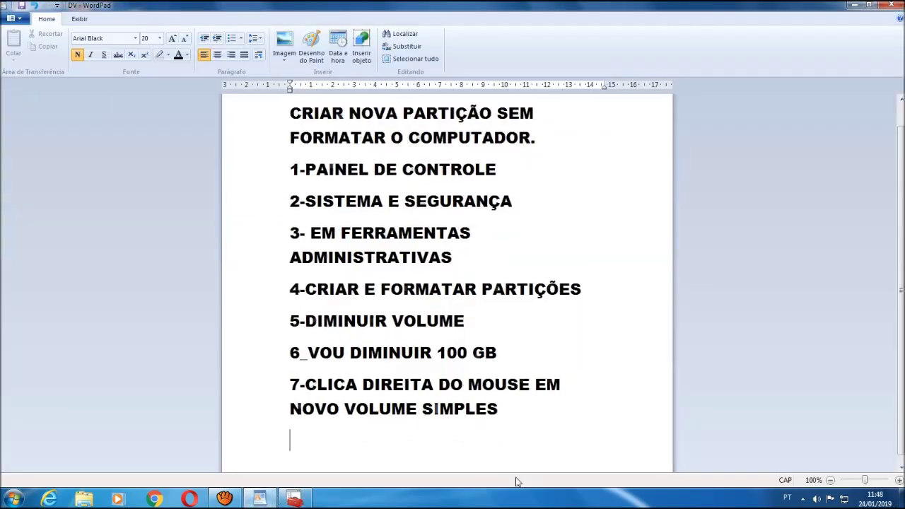
pyautogui.write('PRO')
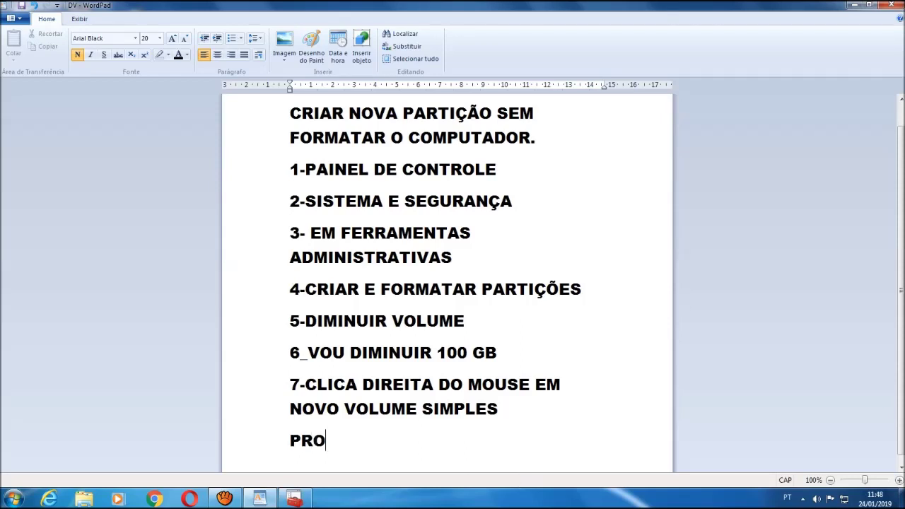
pyautogui.write('NTO O REST')
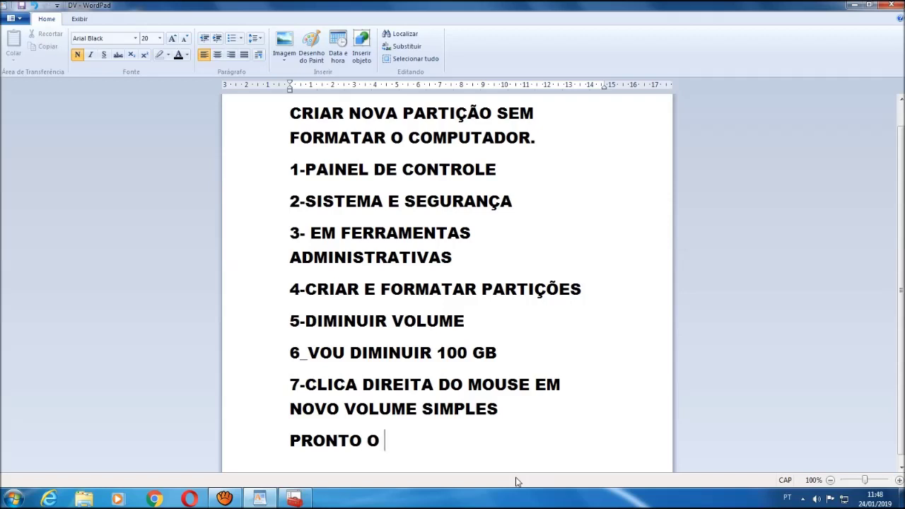
pyautogui.write('O ')
pyautogui.write('O W')
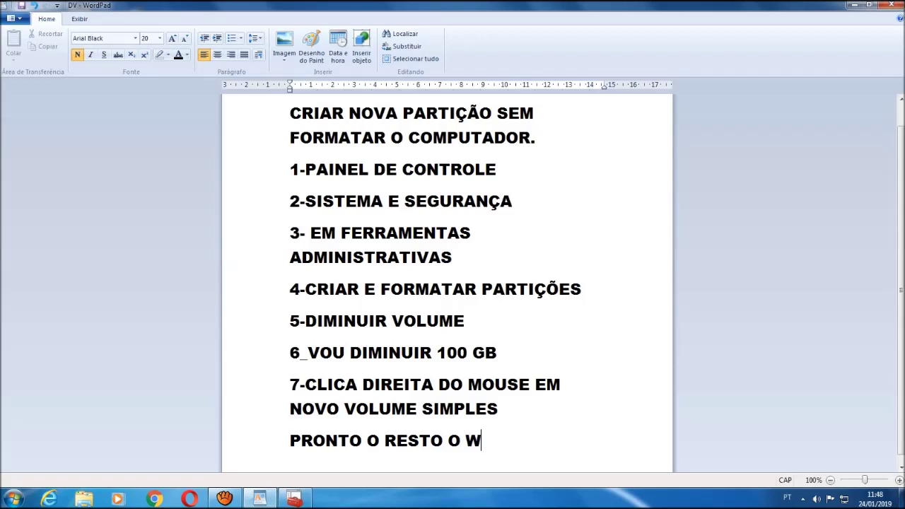
pyautogui.write('INOWS')
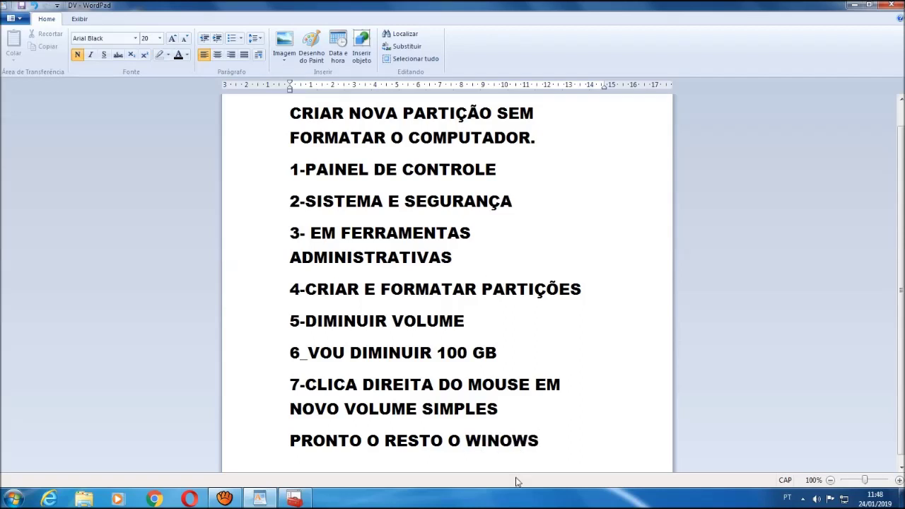
pyautogui.click(501, 441)
pyautogui.write('D')
pyautogui.click(566, 440)
pyautogui.write('FAZ')
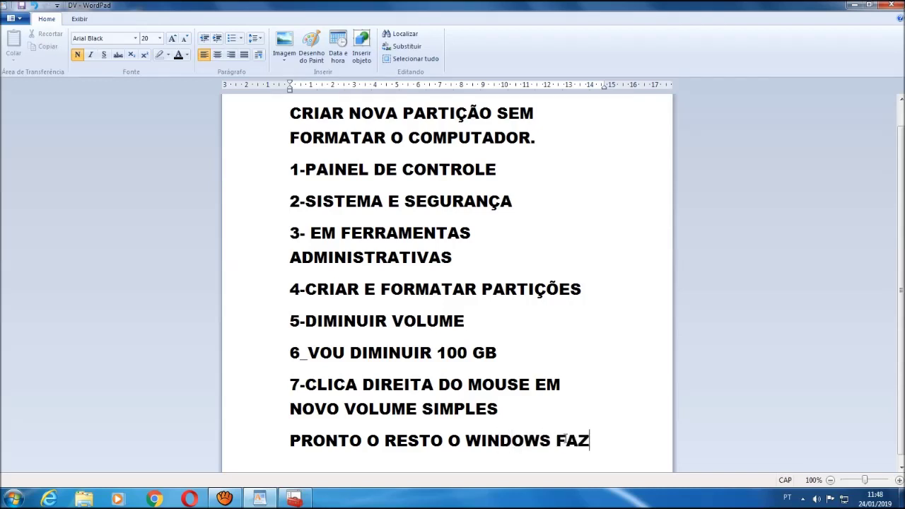
pyautogui.scroll(-1, 580, 409)
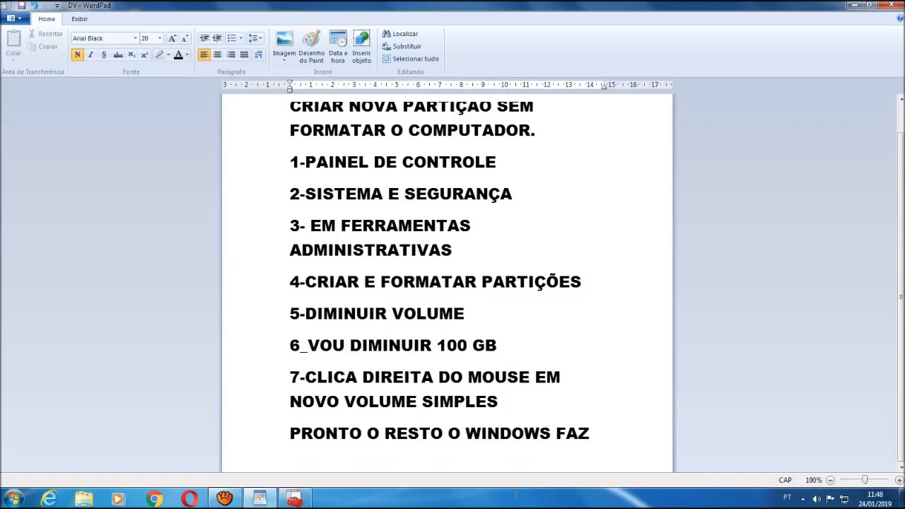
# Step: Add the closing line "VALEU CURTAM , COMPARTILHEM , E SE ESCREVAM." to the notes and switch to Disk Management to view the new partition
pyautogui.press('Return')
pyautogui.write('VA')
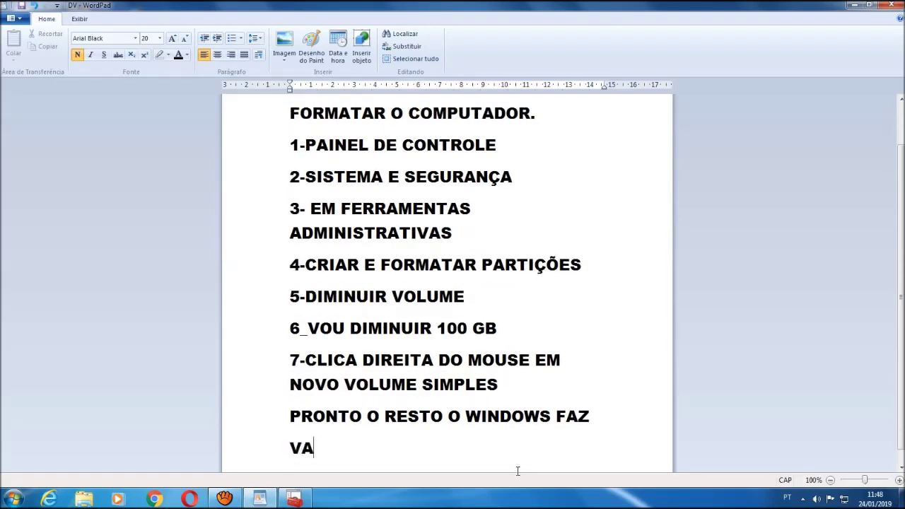
pyautogui.write('LEU CUT')
pyautogui.press('BackSpace')
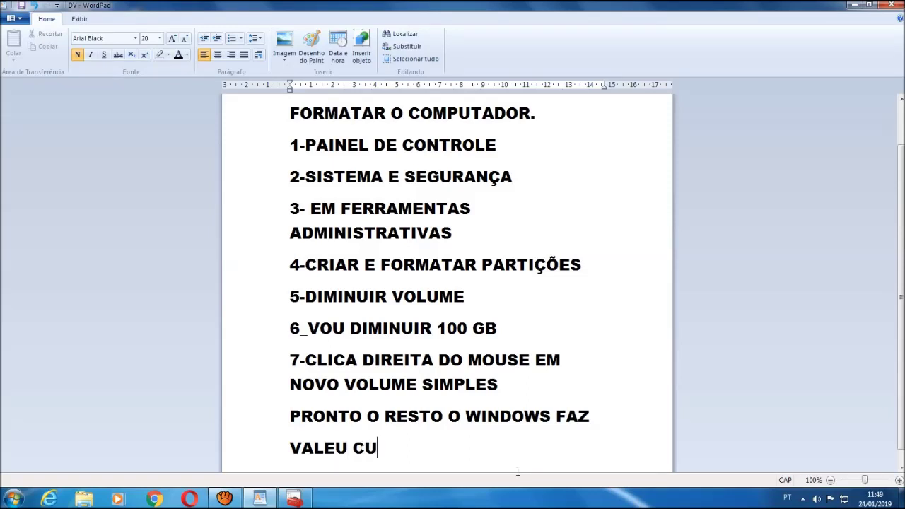
pyautogui.write('RTAM , COMPARTILHE')
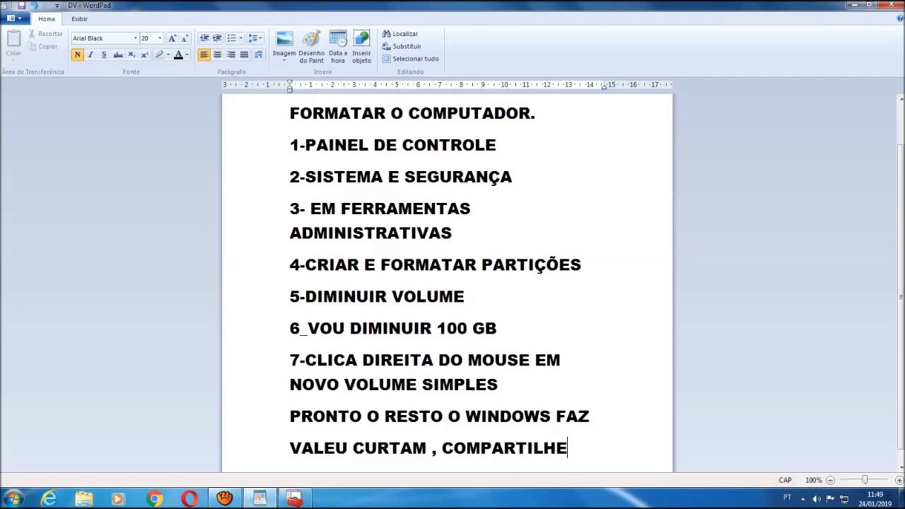
pyautogui.write('M , E SE ESCREVA')
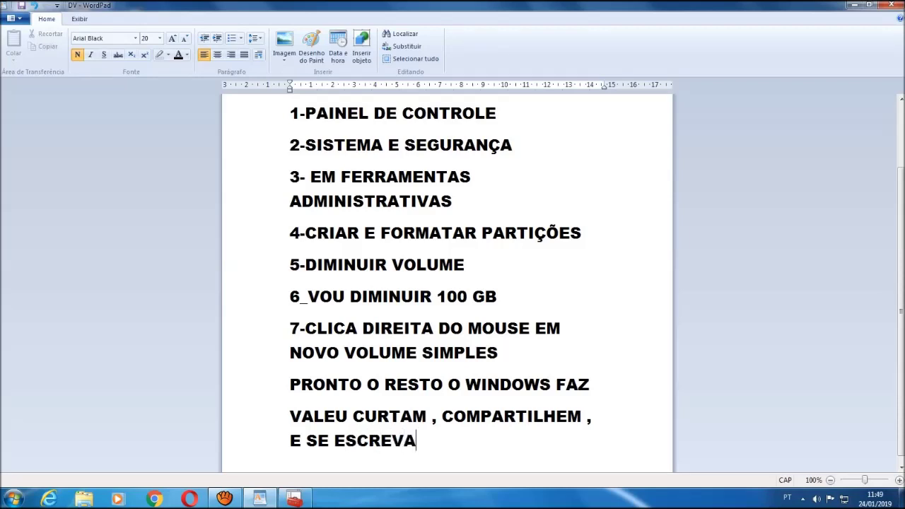
pyautogui.write('M.')
pyautogui.click(296, 500)
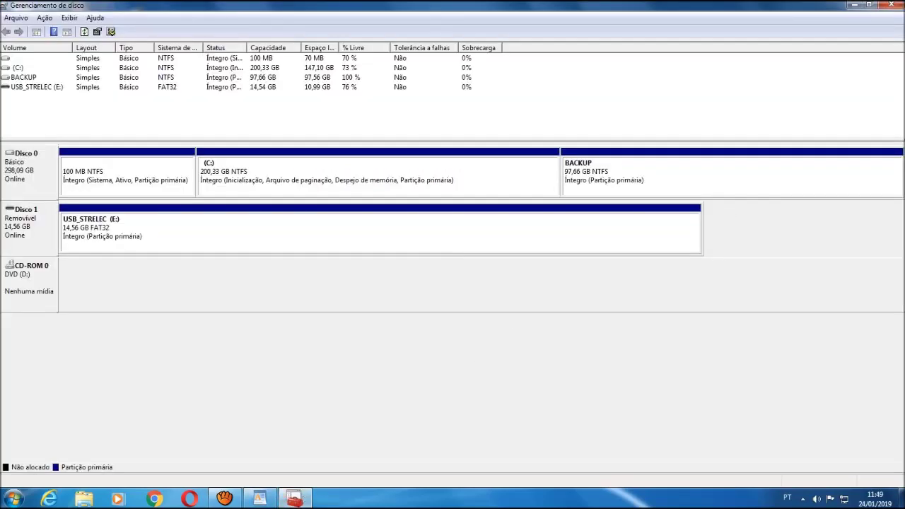